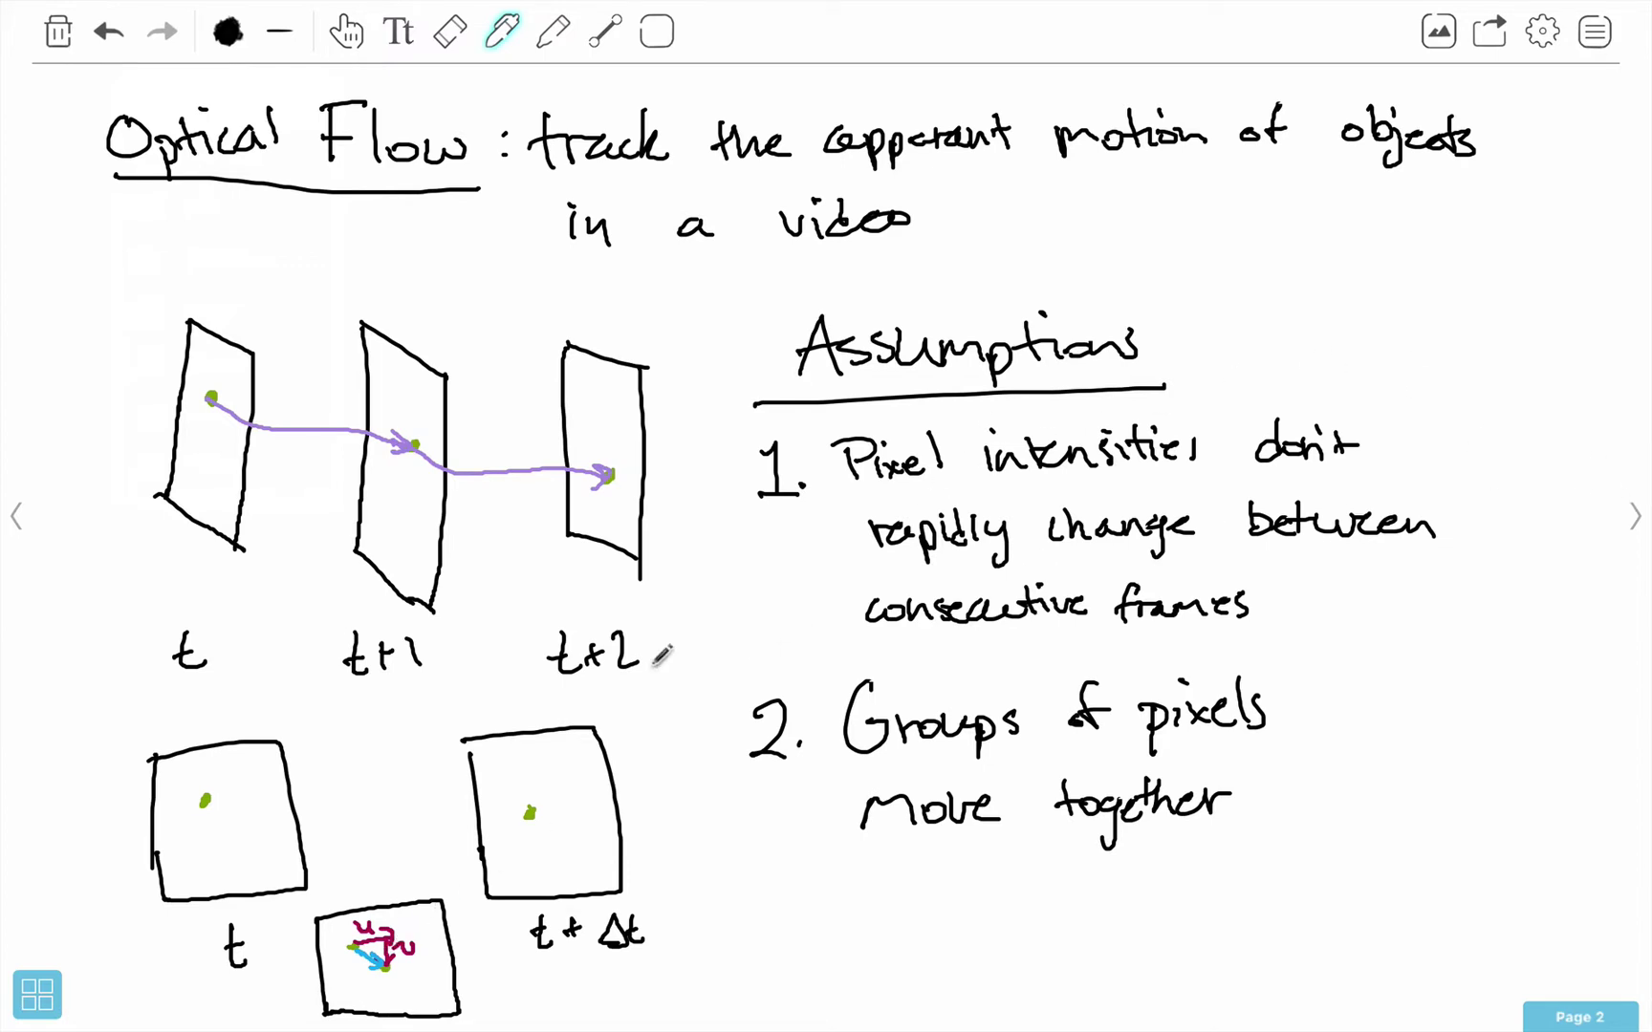
# Step: Open blank Page 3 and draw three hand-drawn square frames side by side along the top
pyautogui.click(1634, 516)
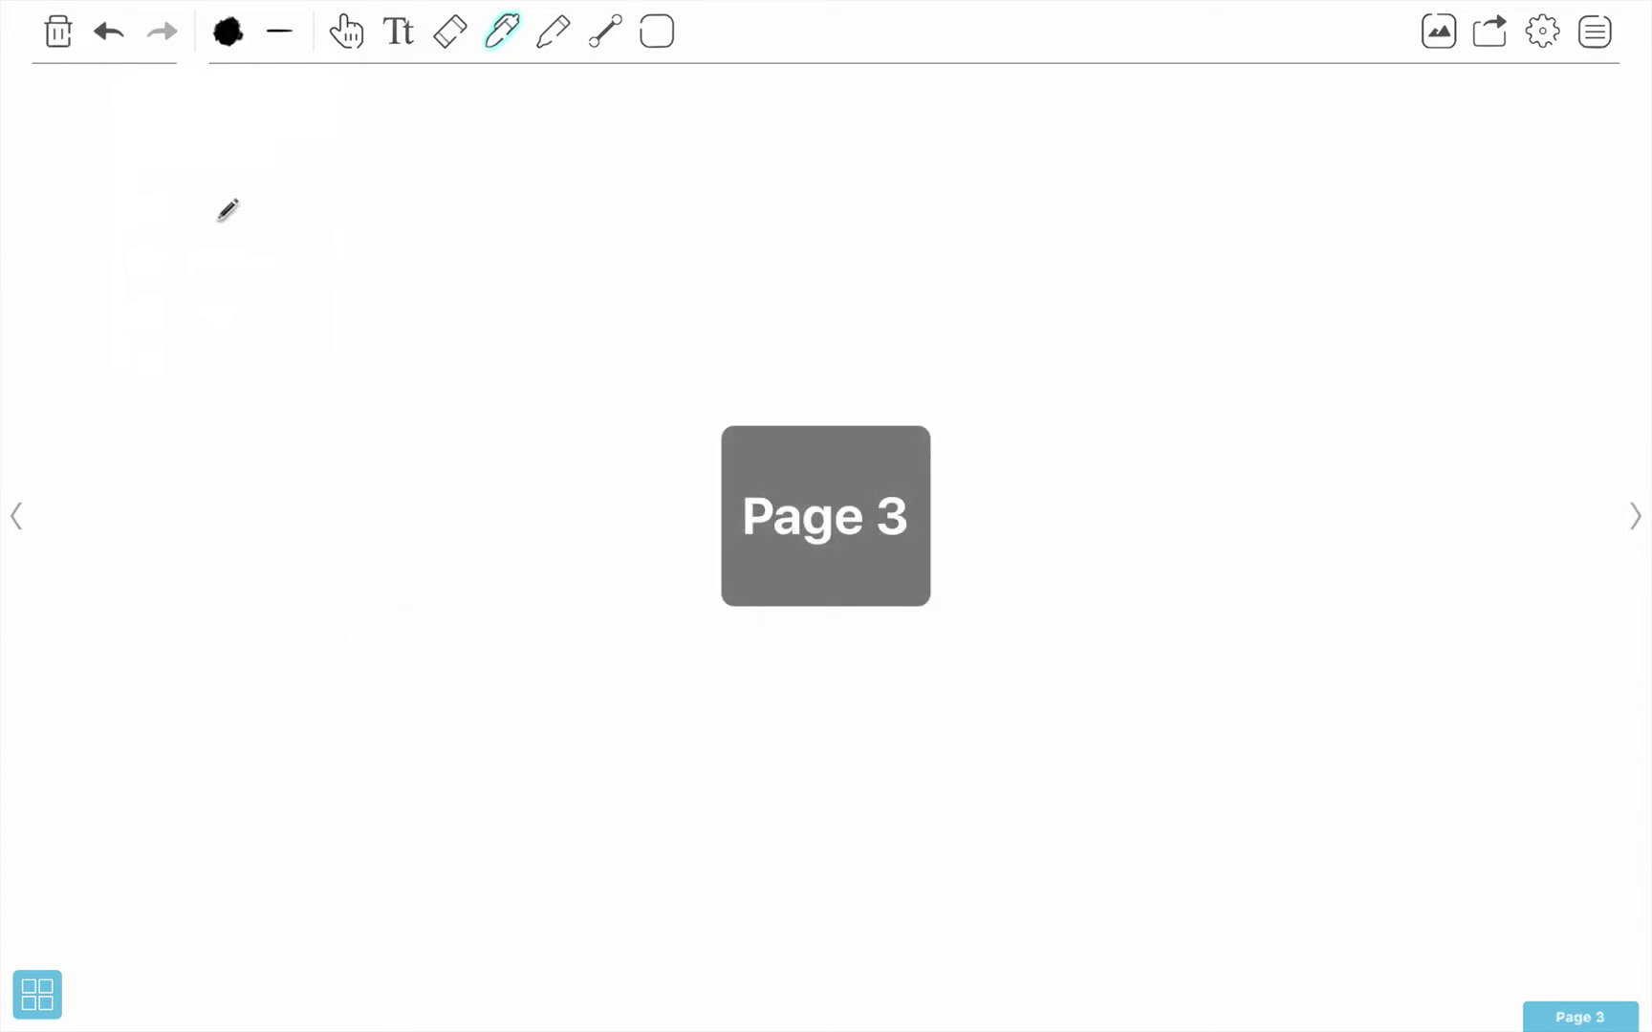
pyautogui.moveTo(123, 123); pyautogui.dragTo(125, 322)
pyautogui.moveTo(124, 121)
pyautogui.mouseDown()
pyautogui.moveTo(343, 110)
pyautogui.moveTo(354, 334)
pyautogui.moveTo(141, 360)
pyautogui.moveTo(125, 306)
pyautogui.mouseUp()
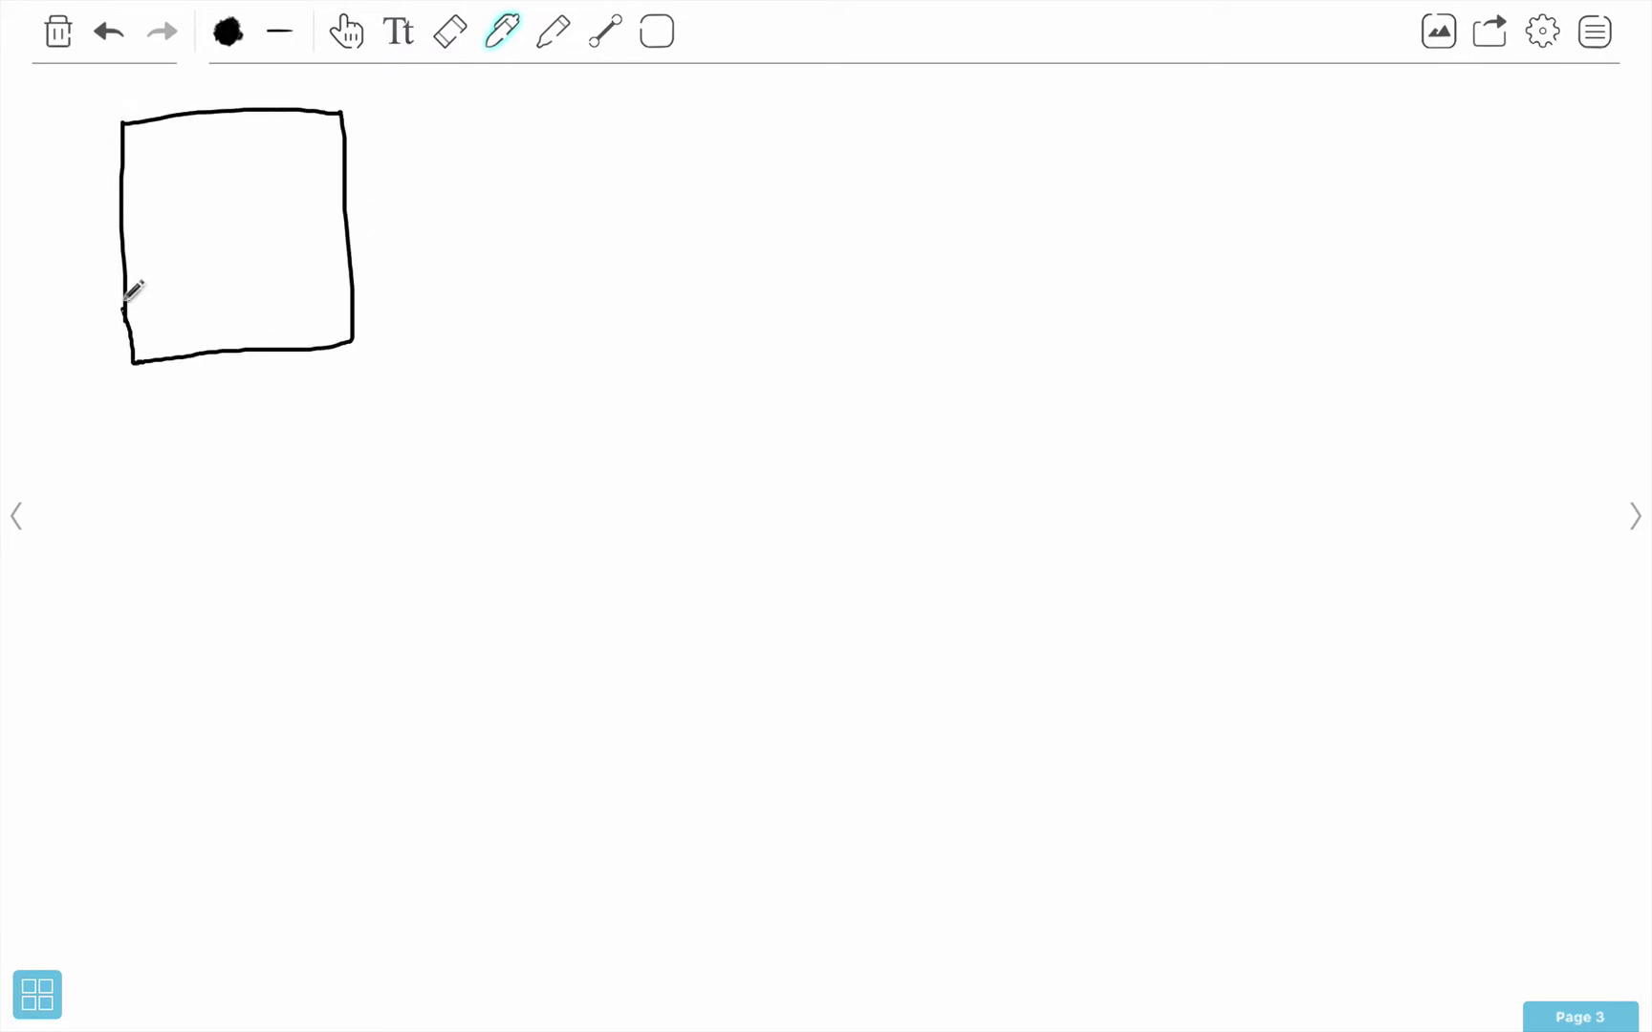
pyautogui.moveTo(530, 106)
pyautogui.mouseDown()
pyautogui.moveTo(548, 326)
pyautogui.moveTo(535, 101)
pyautogui.moveTo(791, 93)
pyautogui.moveTo(799, 308)
pyautogui.moveTo(731, 333)
pyautogui.moveTo(549, 345)
pyautogui.mouseUp()
pyautogui.moveTo(1042, 107)
pyautogui.mouseDown()
pyautogui.moveTo(1060, 315)
pyautogui.moveTo(1050, 103)
pyautogui.moveTo(1272, 96)
pyautogui.moveTo(1284, 151)
pyautogui.moveTo(1285, 334)
pyautogui.moveTo(1048, 352)
pyautogui.mouseUp()
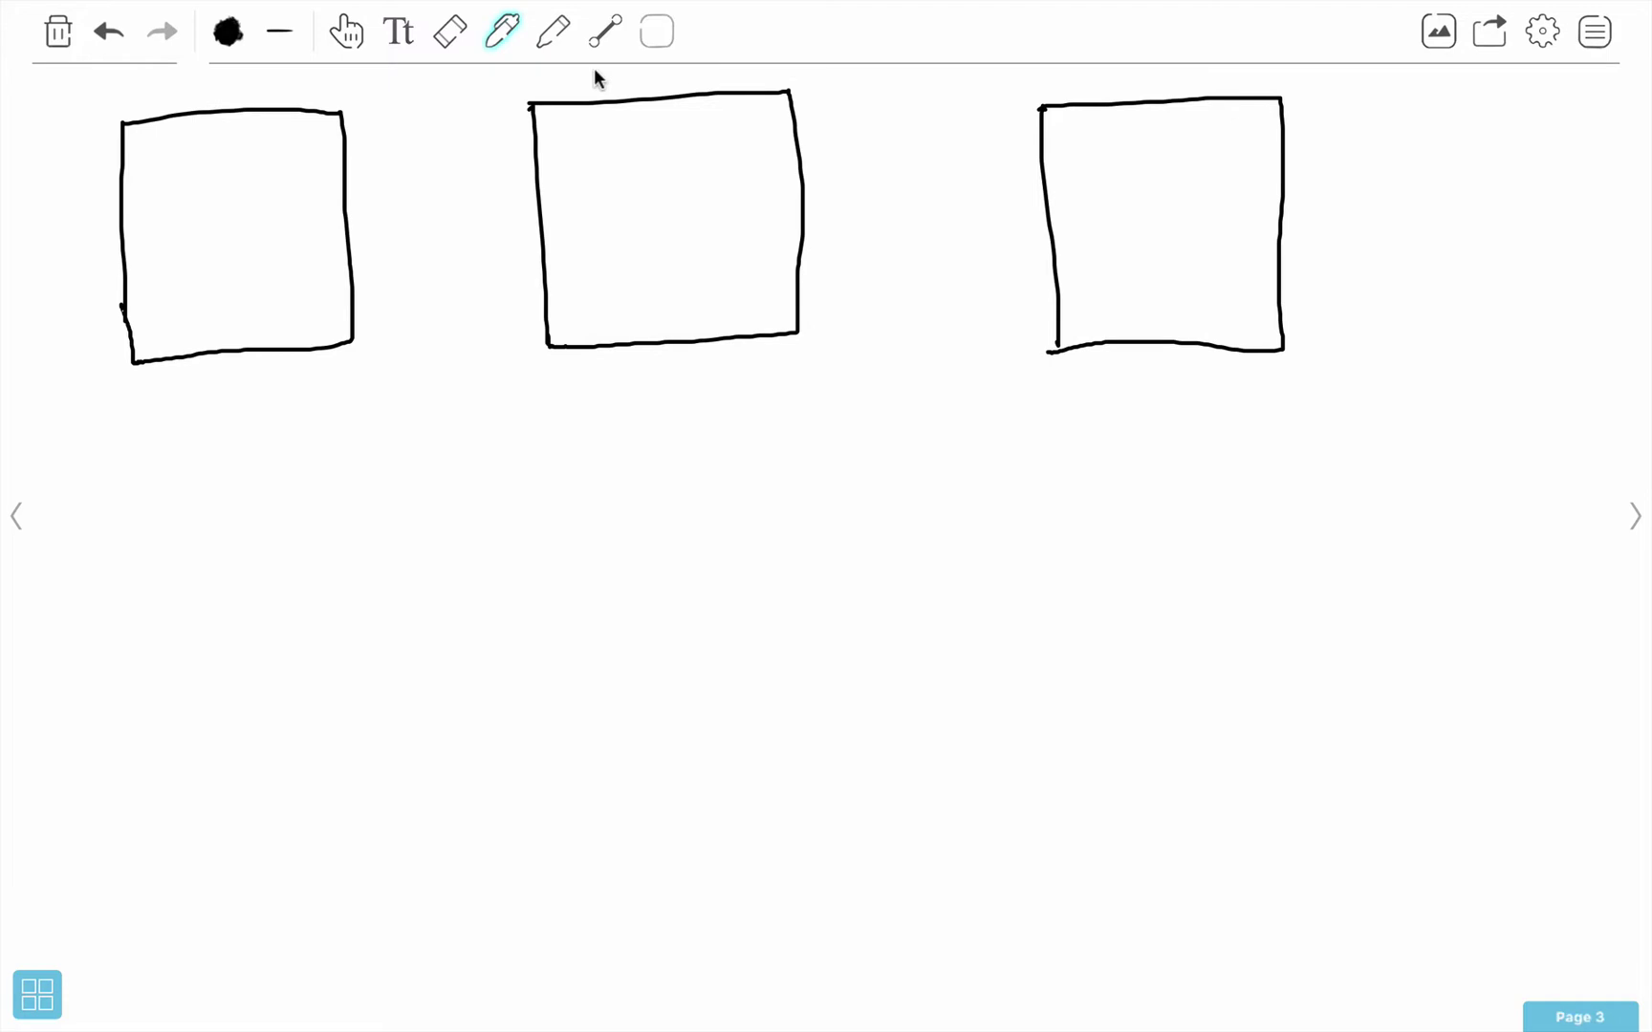
# Step: Put a green dot in the first frame and label it t in black
pyautogui.click(221, 37)
pyautogui.click(185, 311)
pyautogui.click(229, 35)
pyautogui.click(205, 100)
pyautogui.moveTo(226, 374)
pyautogui.mouseDown()
pyautogui.moveTo(229, 419)
pyautogui.moveTo(244, 384)
pyautogui.mouseUp()
# Step: Dot the second frame in green, label it t + Δt, and underbrace Δt as 'elapsed time'
pyautogui.click(228, 36)
pyautogui.click(204, 309)
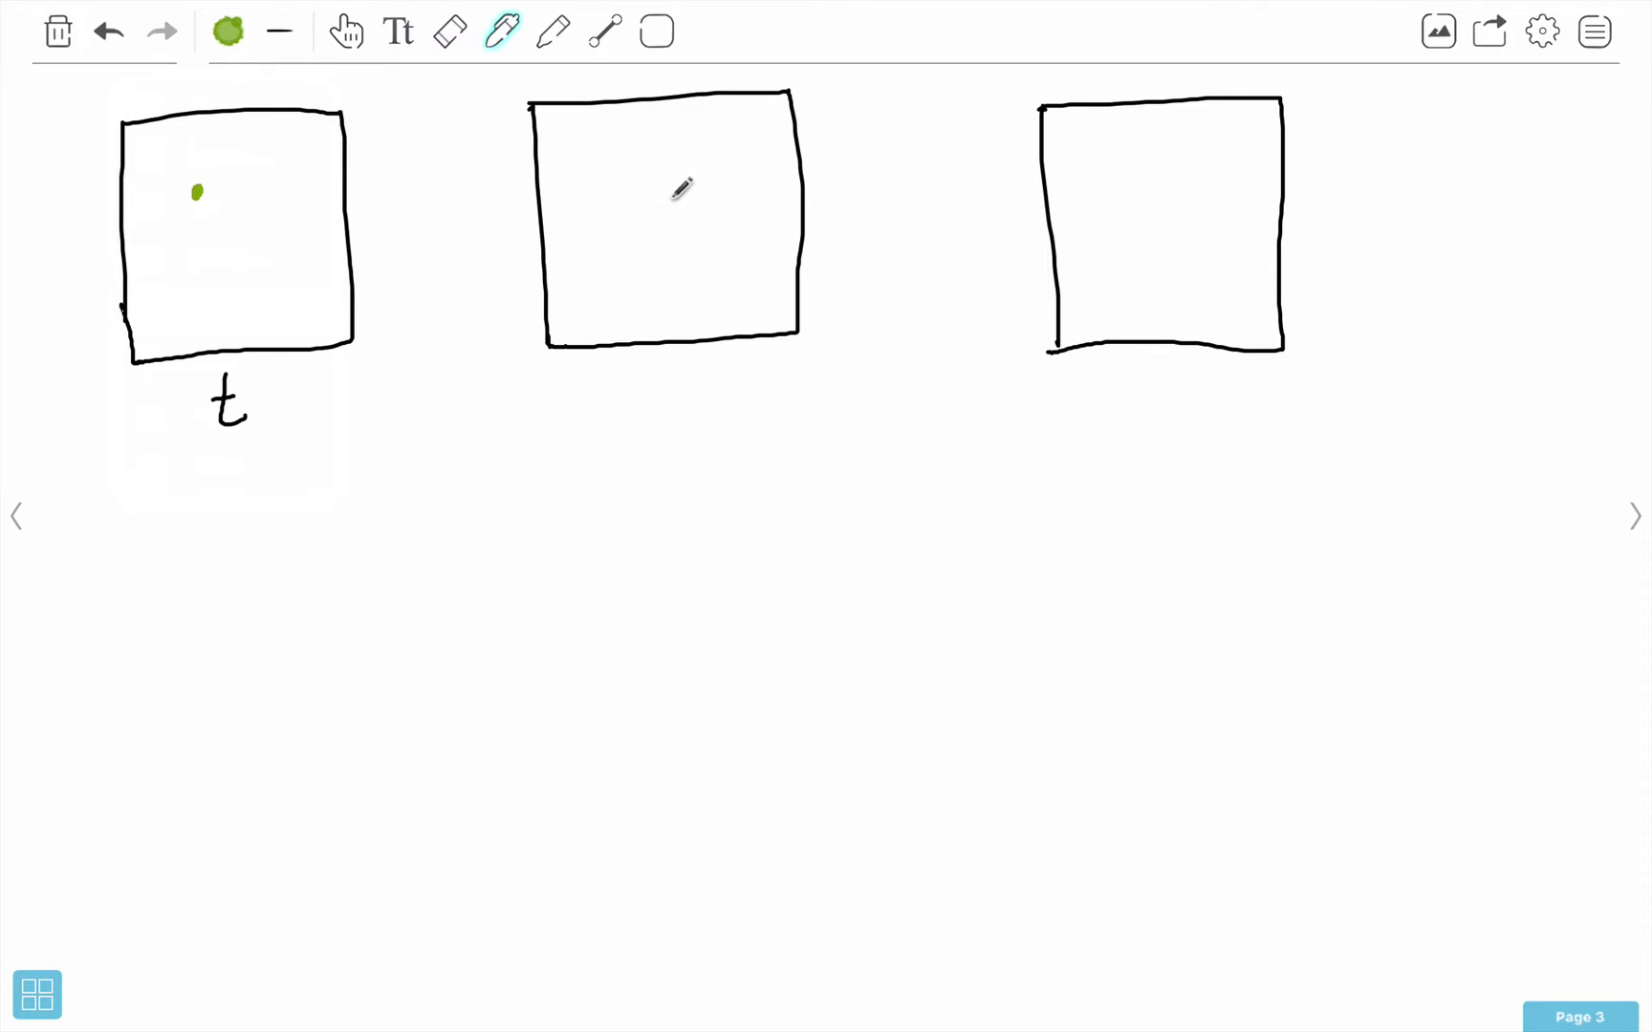
pyautogui.click(225, 32)
pyautogui.click(209, 102)
pyautogui.moveTo(624, 373)
pyautogui.mouseDown()
pyautogui.moveTo(638, 413)
pyautogui.moveTo(638, 390)
pyautogui.mouseUp()
pyautogui.moveTo(664, 378)
pyautogui.mouseDown()
pyautogui.moveTo(662, 409)
pyautogui.moveTo(673, 390)
pyautogui.mouseUp()
pyautogui.moveTo(691, 411)
pyautogui.mouseDown()
pyautogui.moveTo(710, 365)
pyautogui.moveTo(690, 413)
pyautogui.mouseUp()
pyautogui.moveTo(690, 413)
pyautogui.mouseDown()
pyautogui.moveTo(730, 382)
pyautogui.moveTo(742, 411)
pyautogui.moveTo(744, 384)
pyautogui.mouseUp()
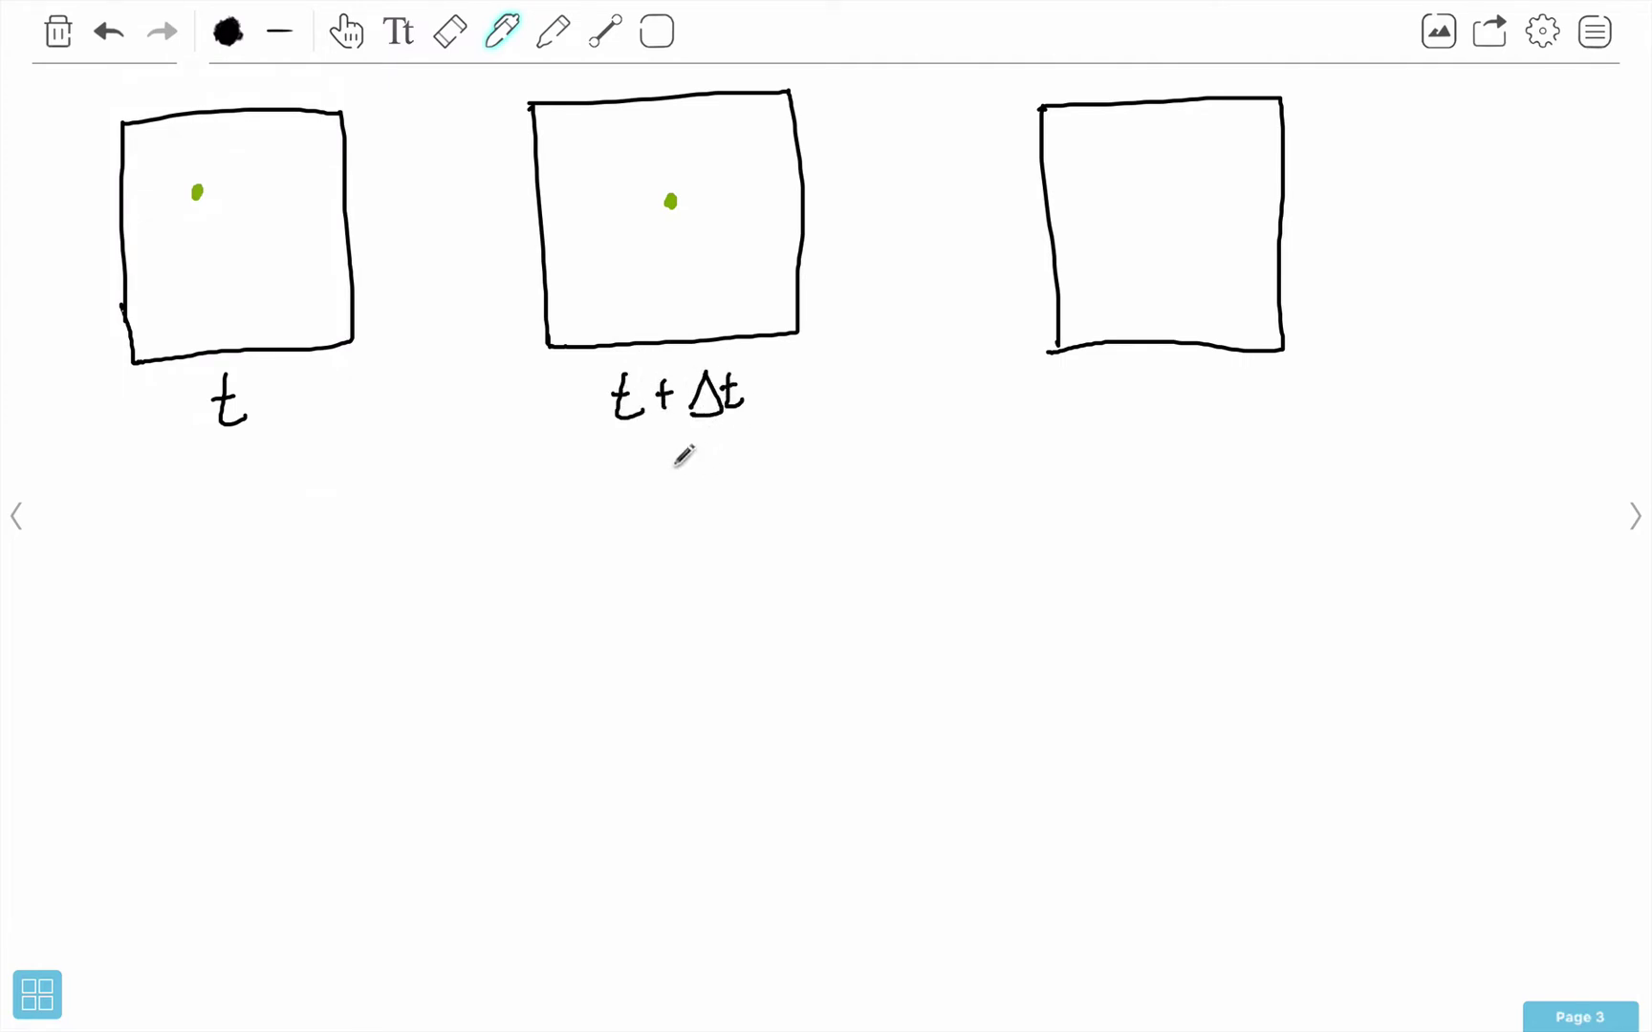
pyautogui.moveTo(659, 483)
pyautogui.mouseDown()
pyautogui.moveTo(731, 478)
pyautogui.moveTo(845, 463)
pyautogui.mouseUp()
pyautogui.moveTo(677, 431); pyautogui.dragTo(762, 426)
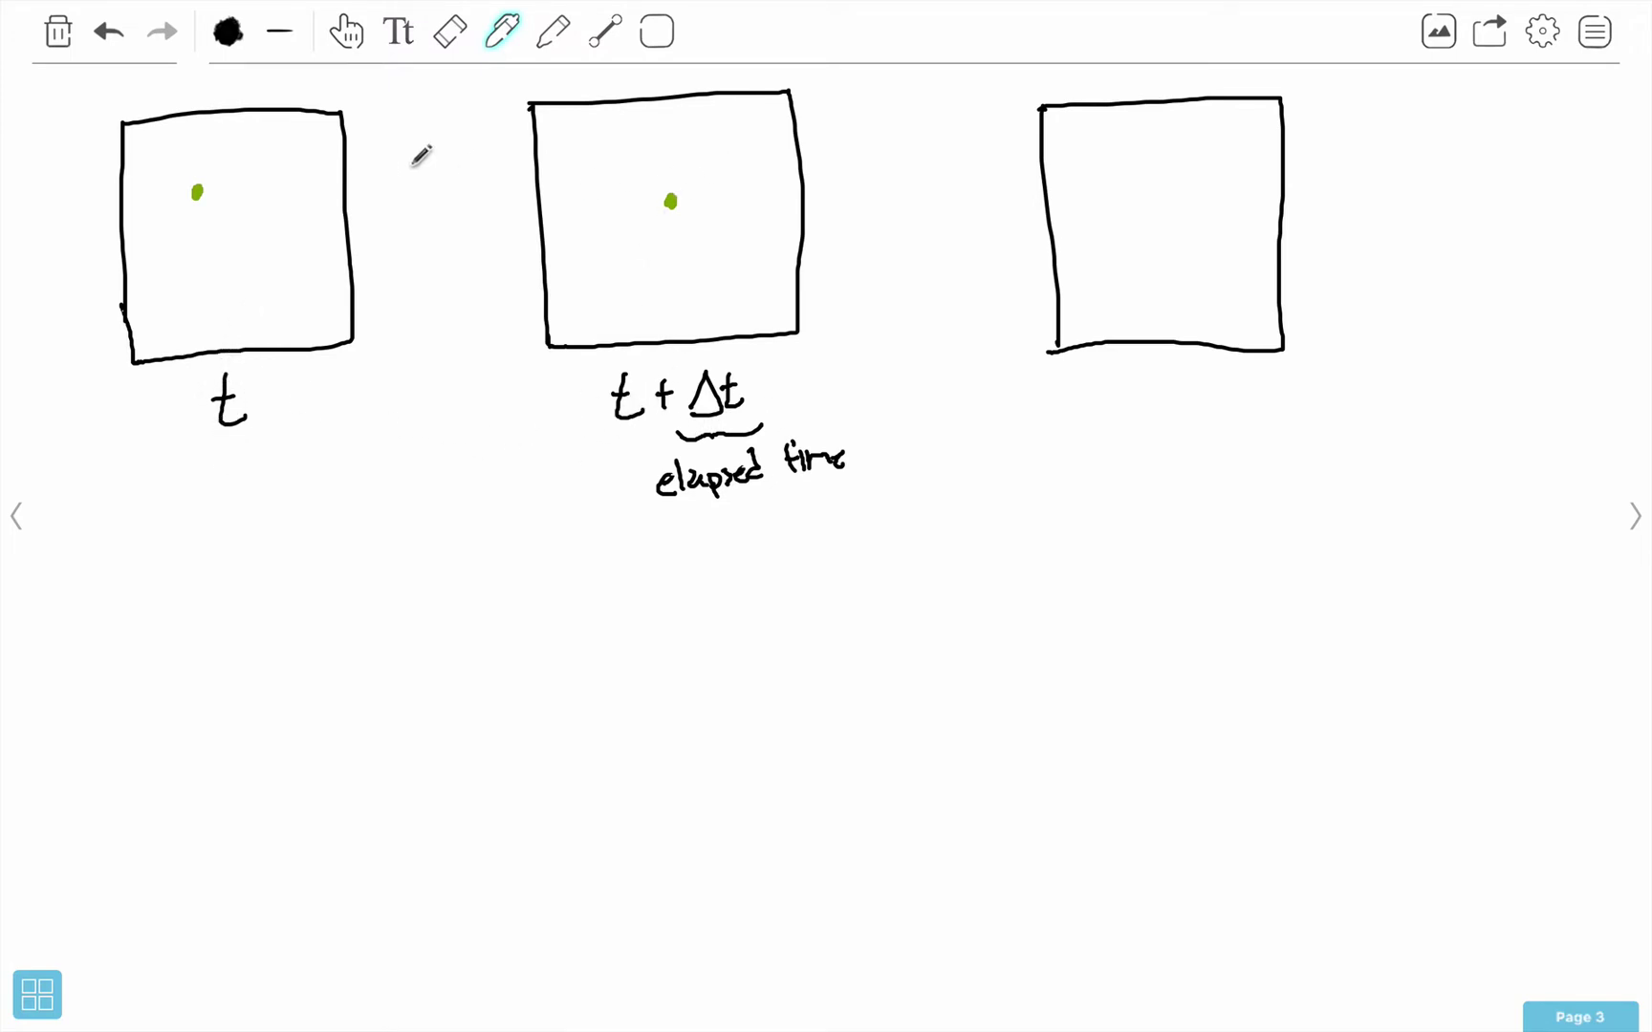
# Step: Add green dots in the third frame and draw the red horizontal u arrow
pyautogui.click(229, 31)
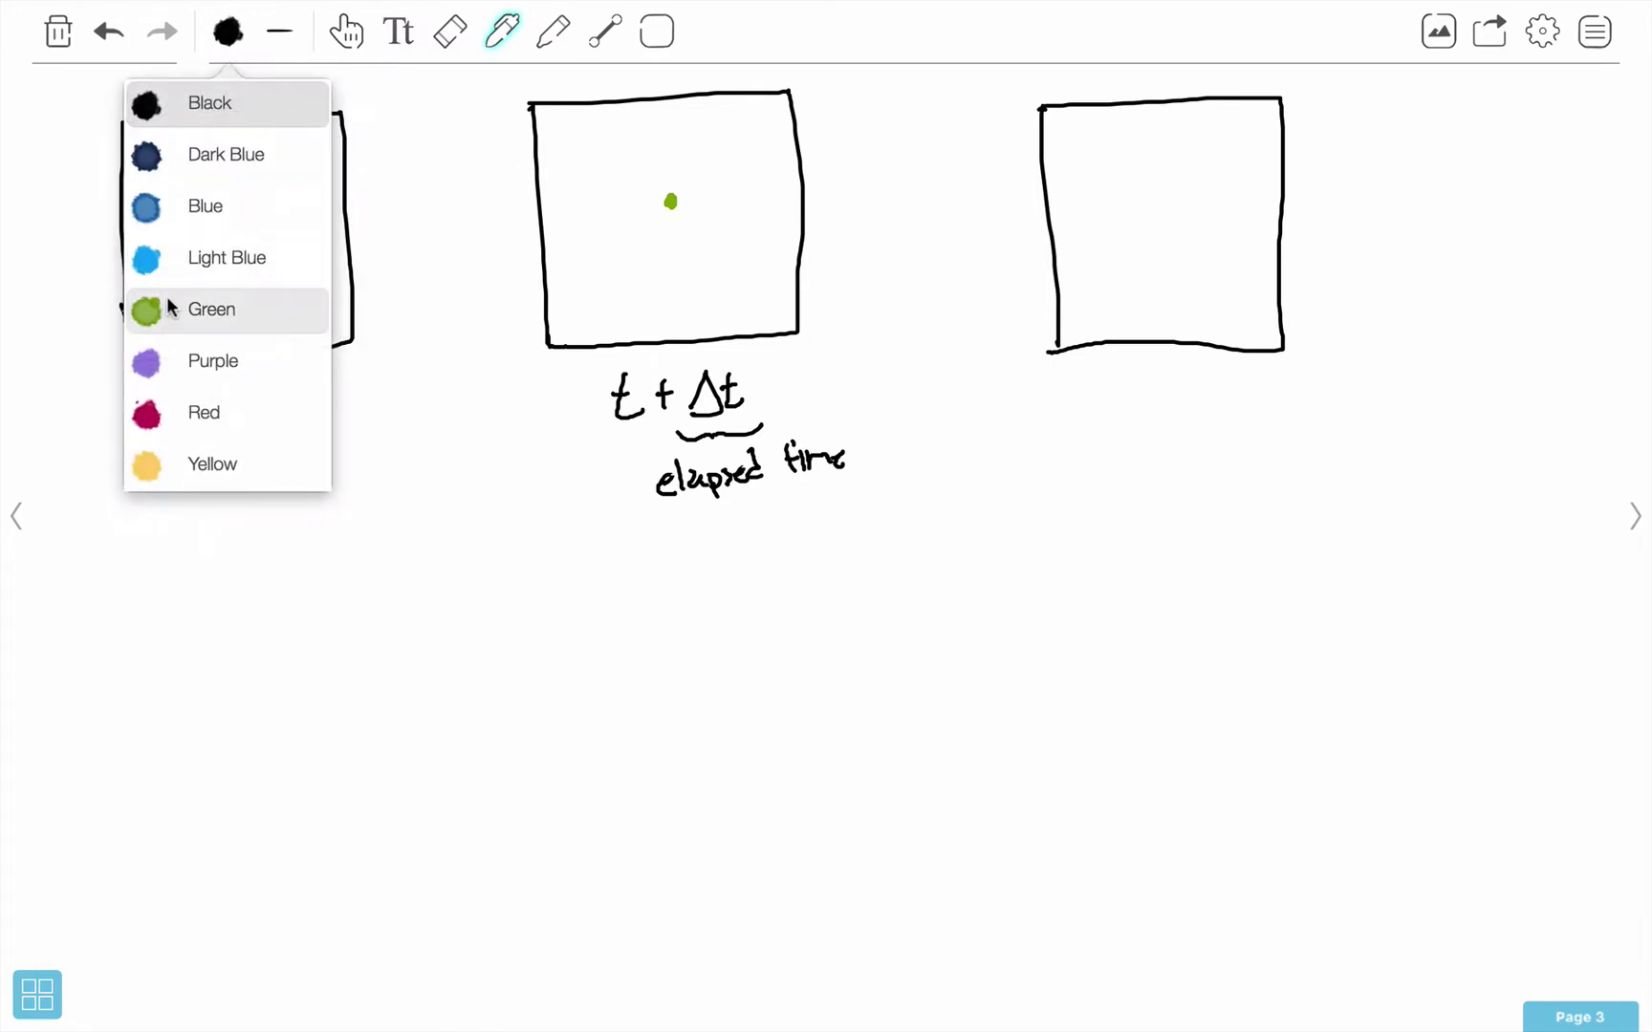
pyautogui.click(168, 310)
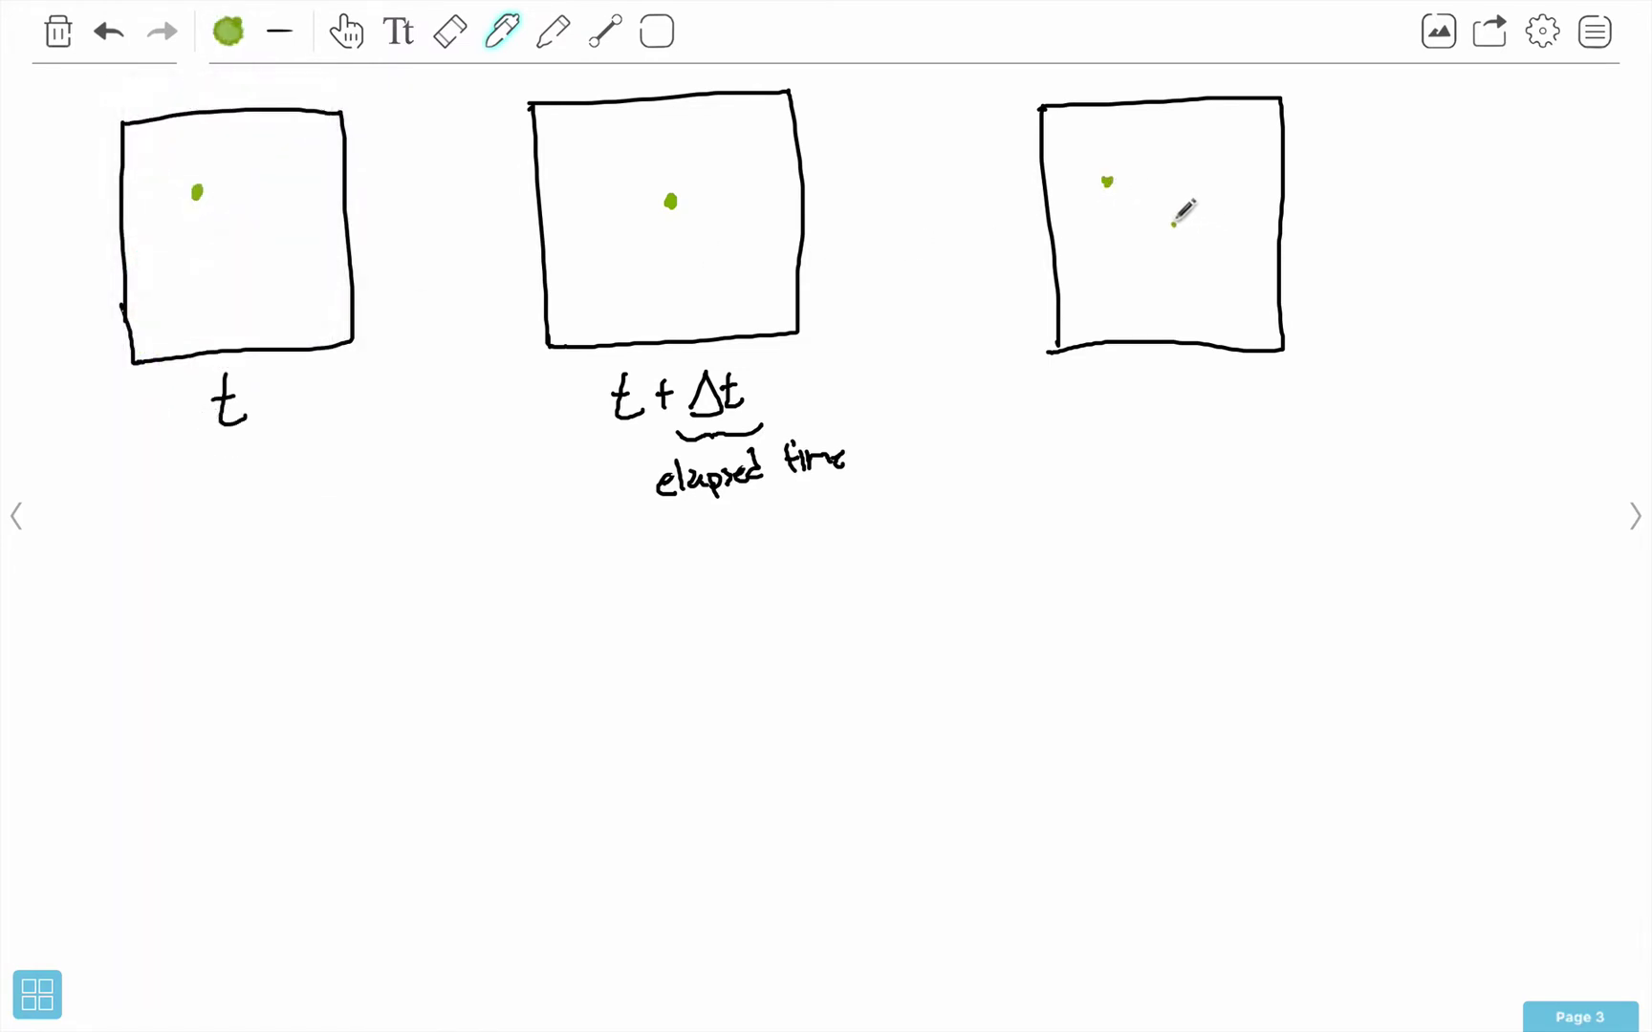
pyautogui.click(232, 43)
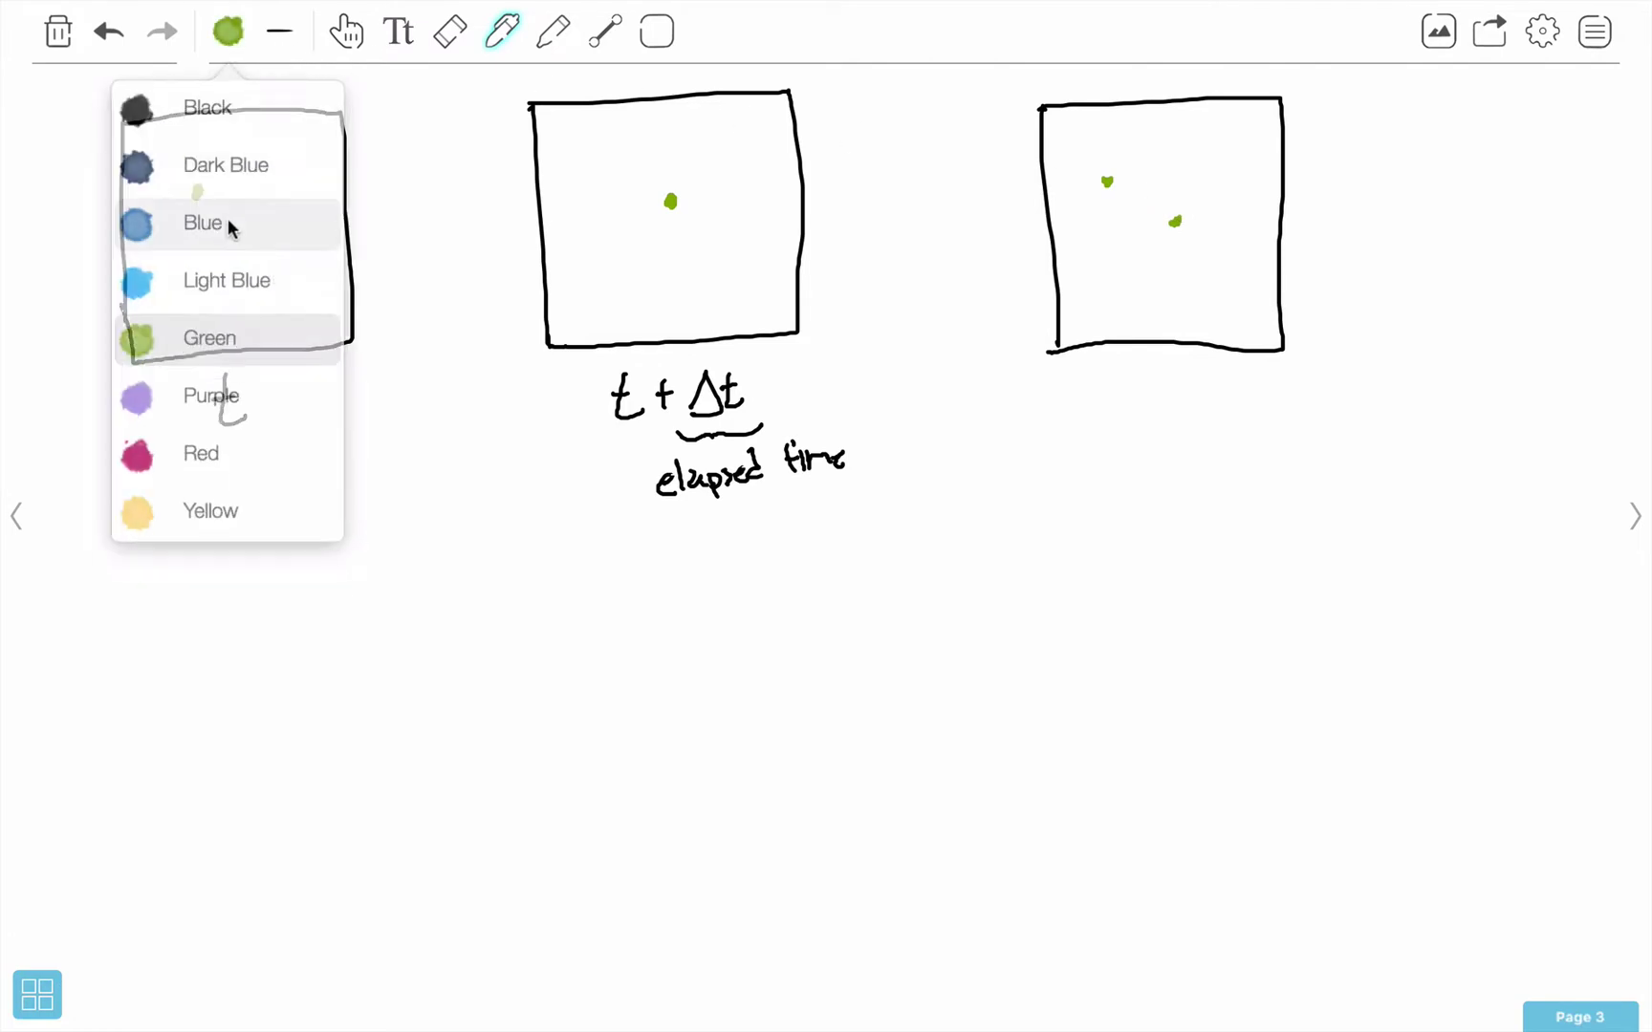
pyautogui.click(196, 409)
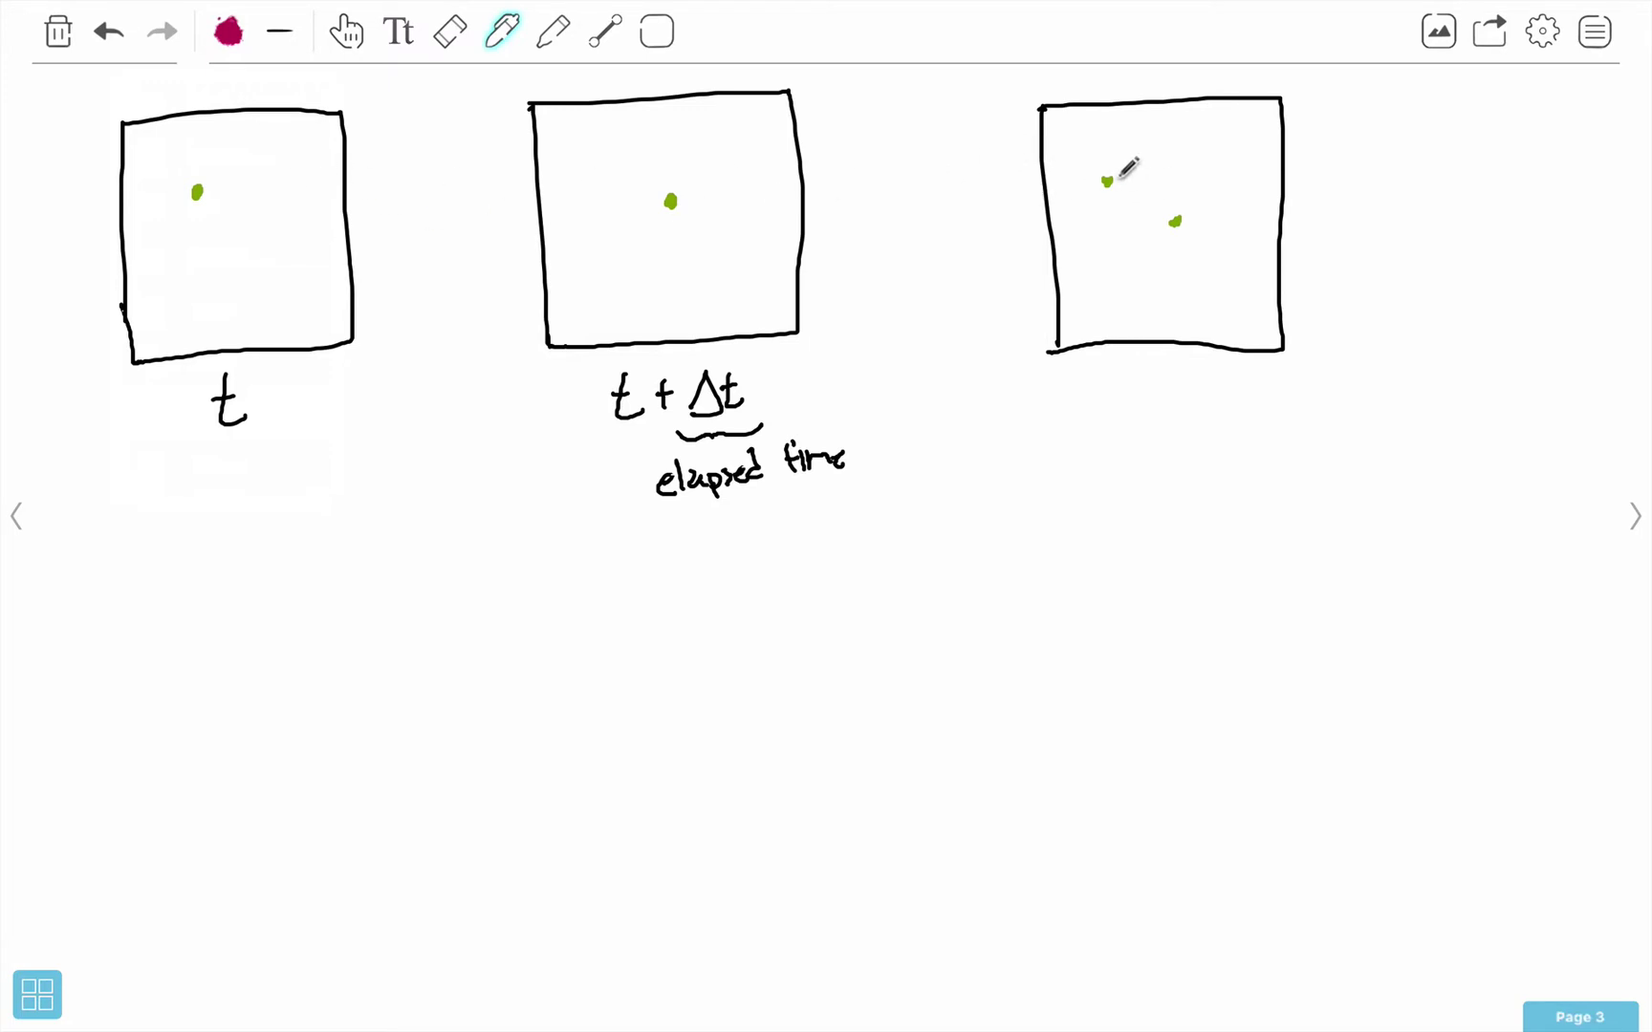
pyautogui.moveTo(1109, 180)
pyautogui.mouseDown()
pyautogui.moveTo(1184, 177)
pyautogui.moveTo(1139, 136)
pyautogui.moveTo(1172, 209)
pyautogui.moveTo(1217, 190)
pyautogui.mouseUp()
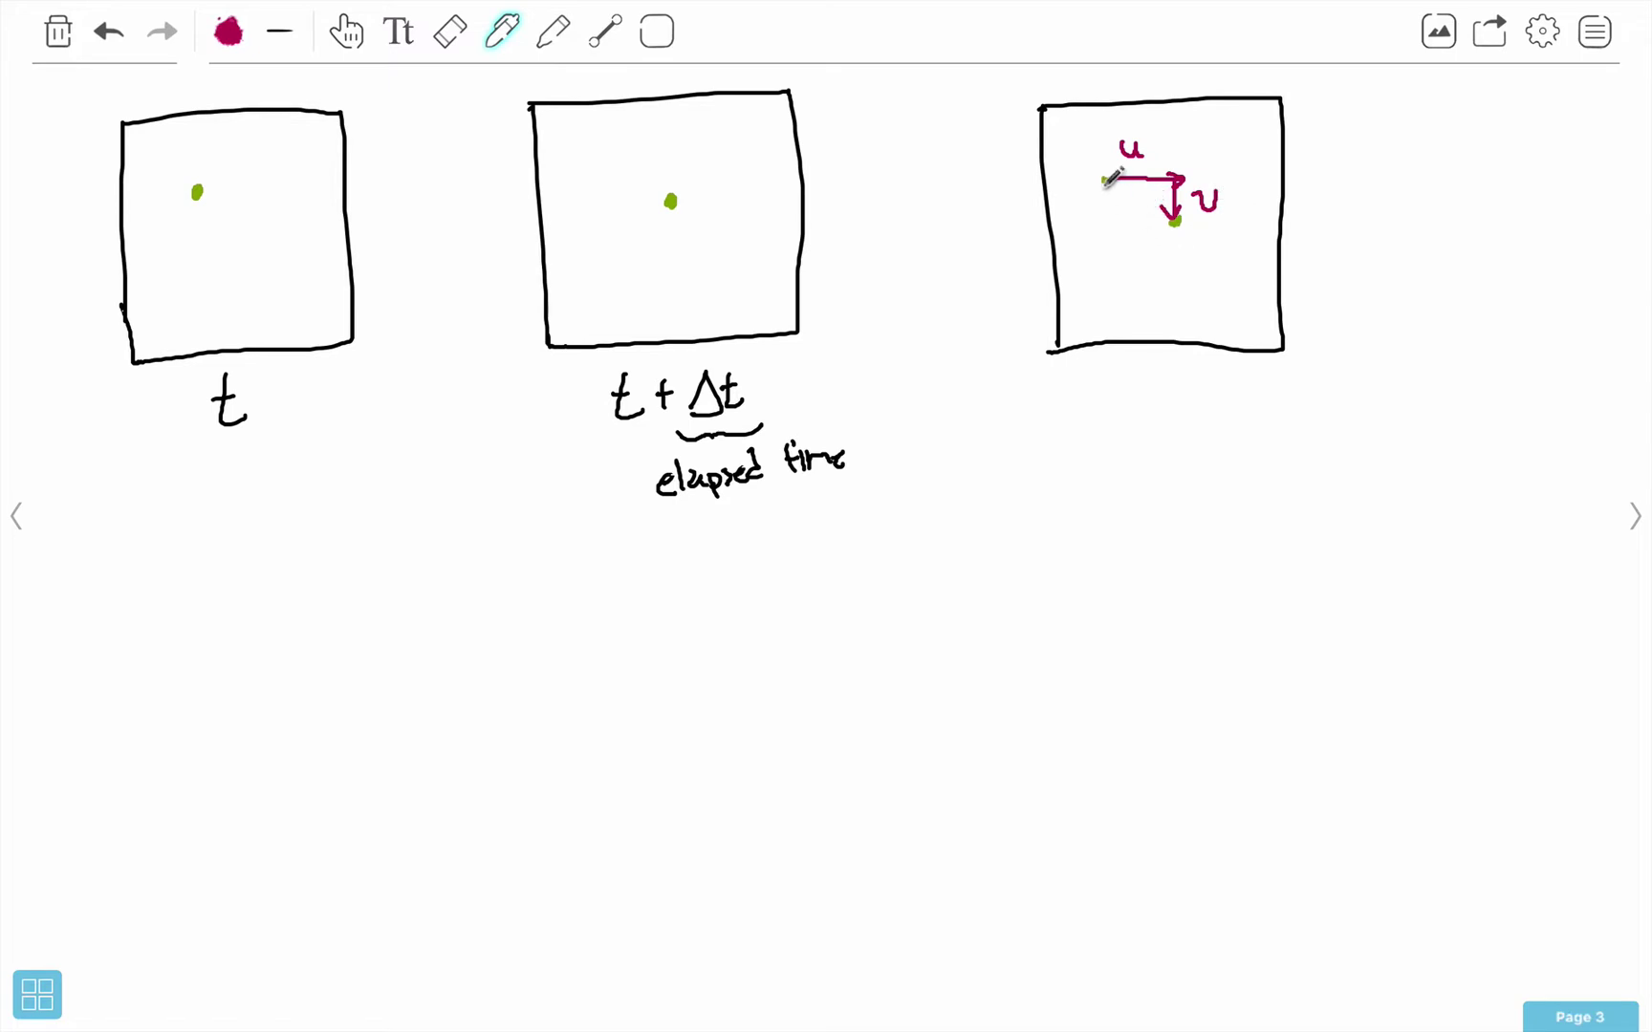
# Step: Draw a light-blue diagonal arrow between the two dots in the third frame
pyautogui.click(232, 34)
pyautogui.click(225, 257)
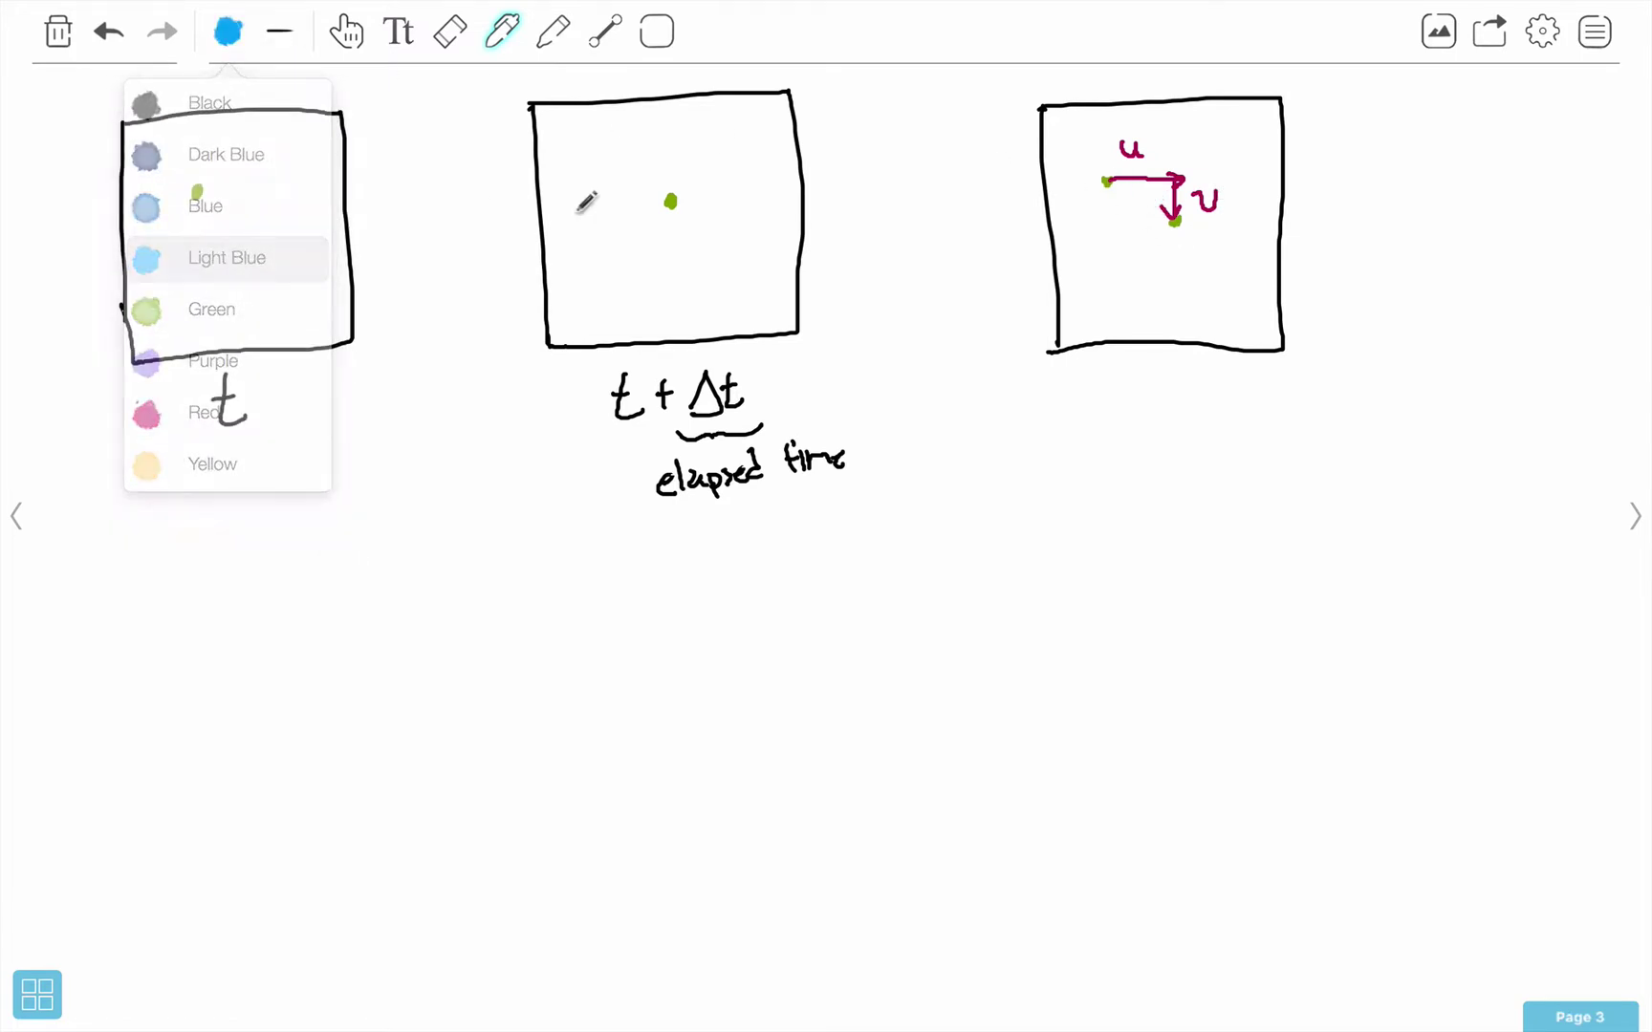
pyautogui.moveTo(1113, 182); pyautogui.dragTo(1164, 218)
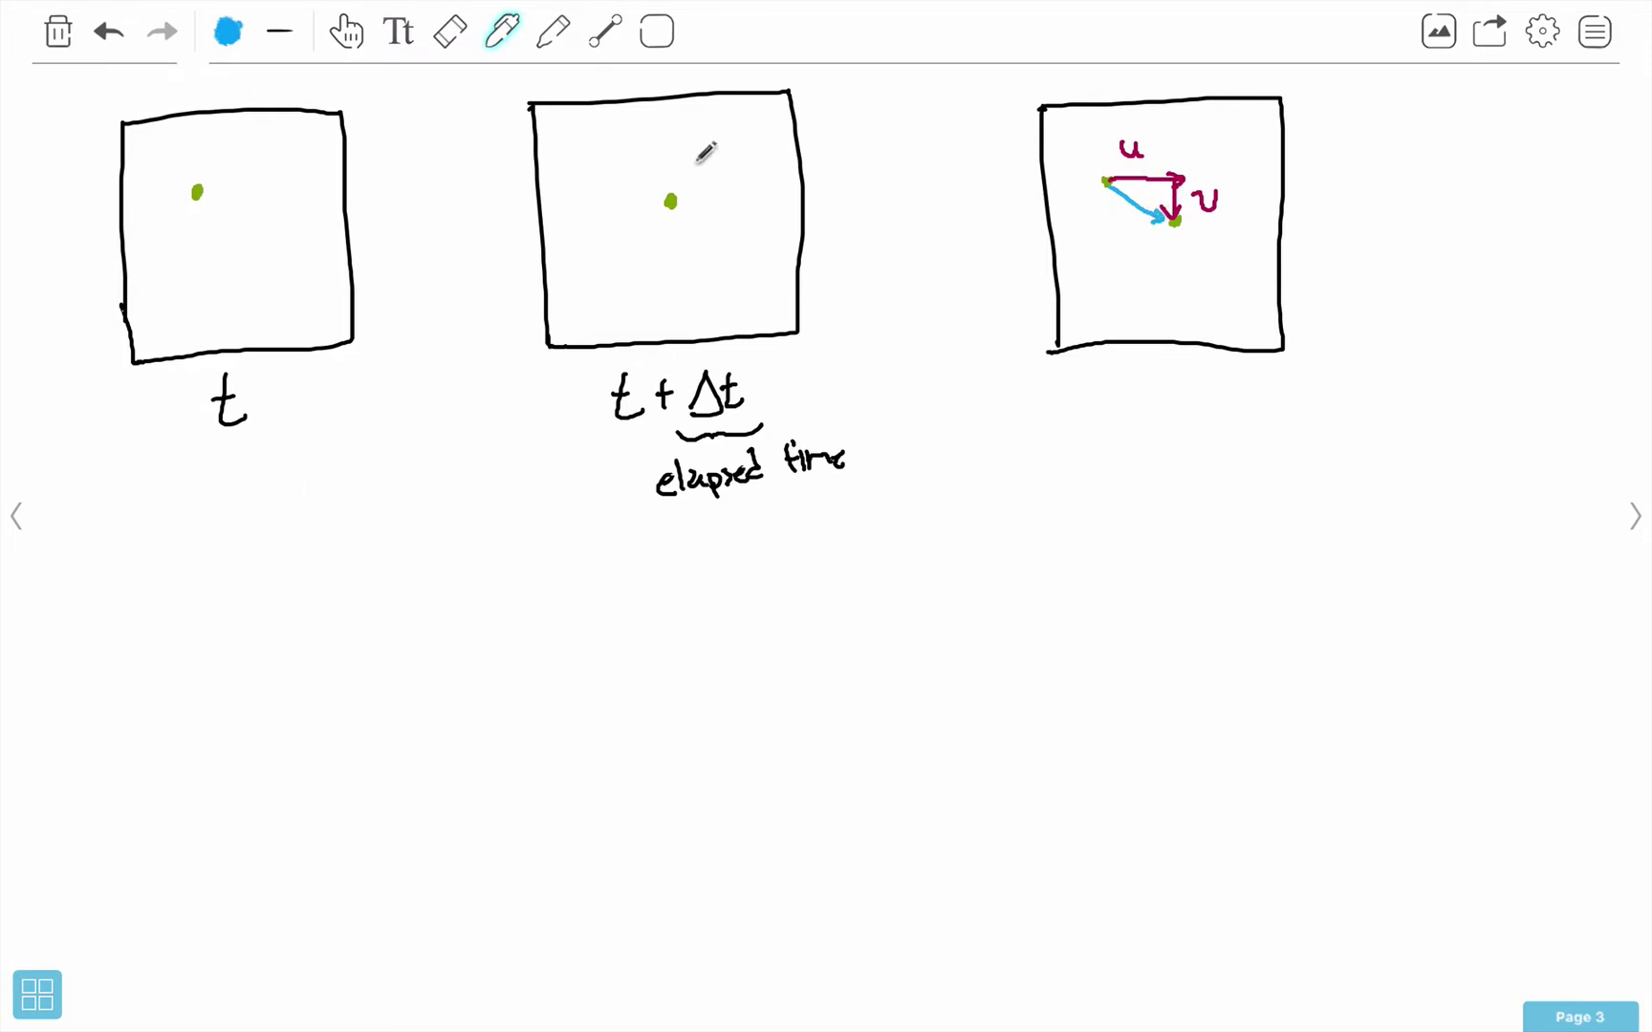
pyautogui.click(228, 31)
# Step: Choose Black from the opened pen colour choices
pyautogui.click(212, 109)
pyautogui.click(17, 514)
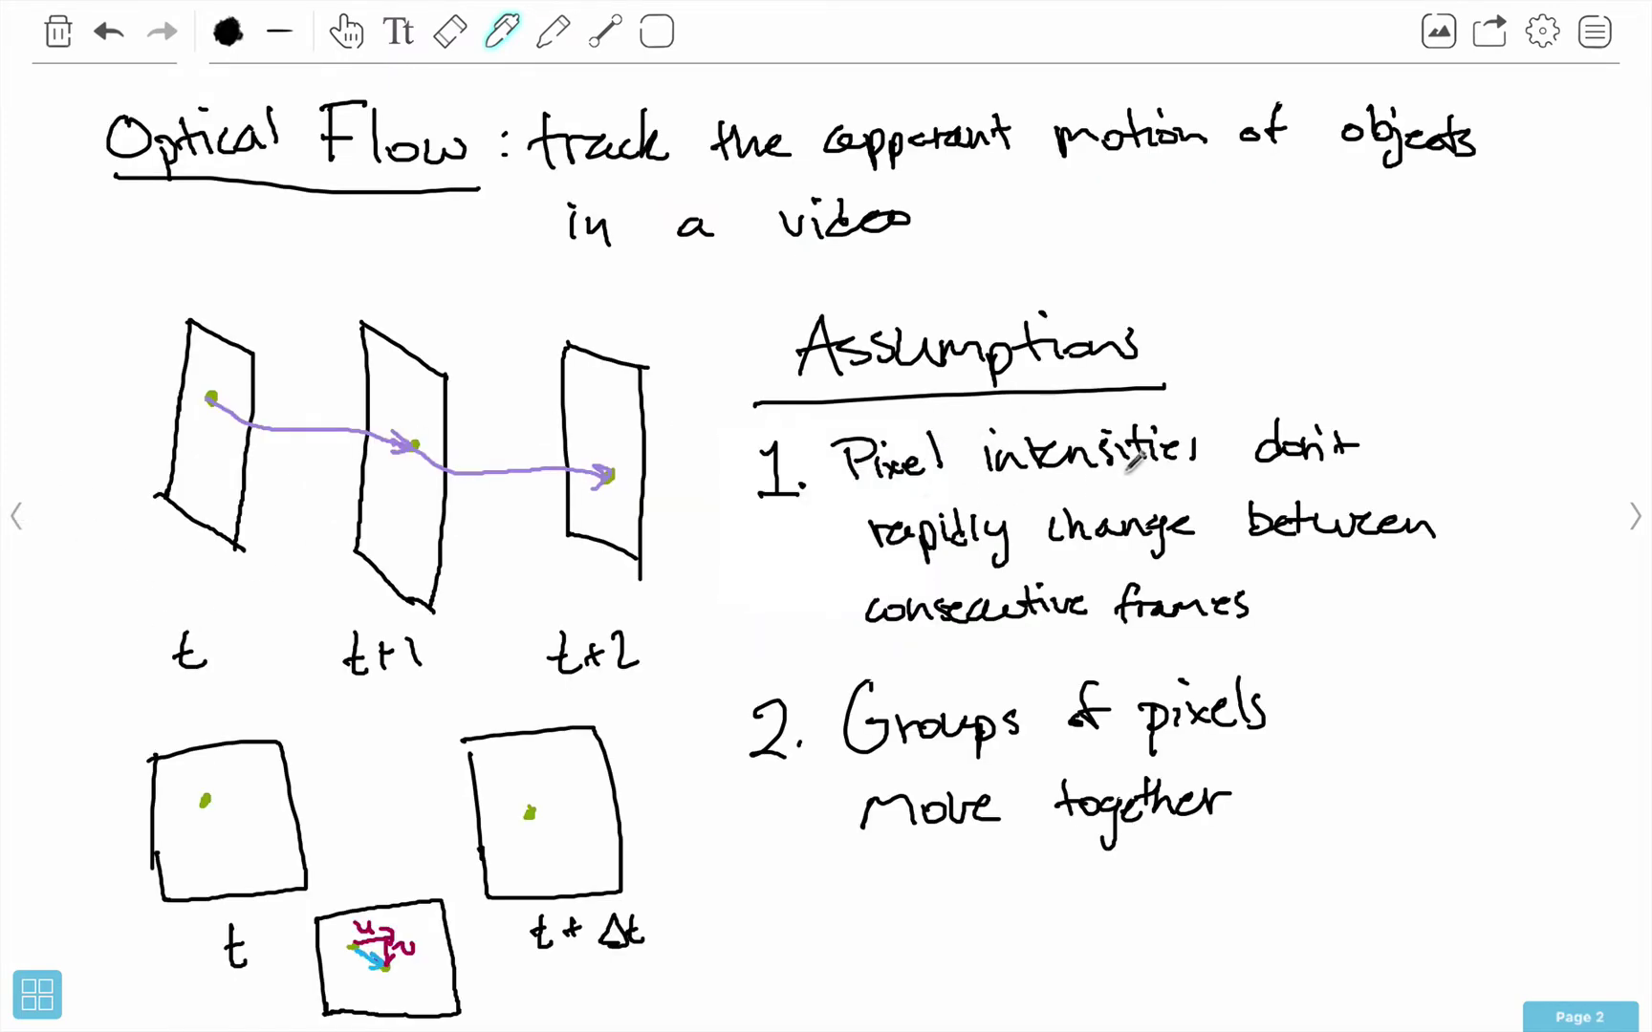
pyautogui.click(1634, 514)
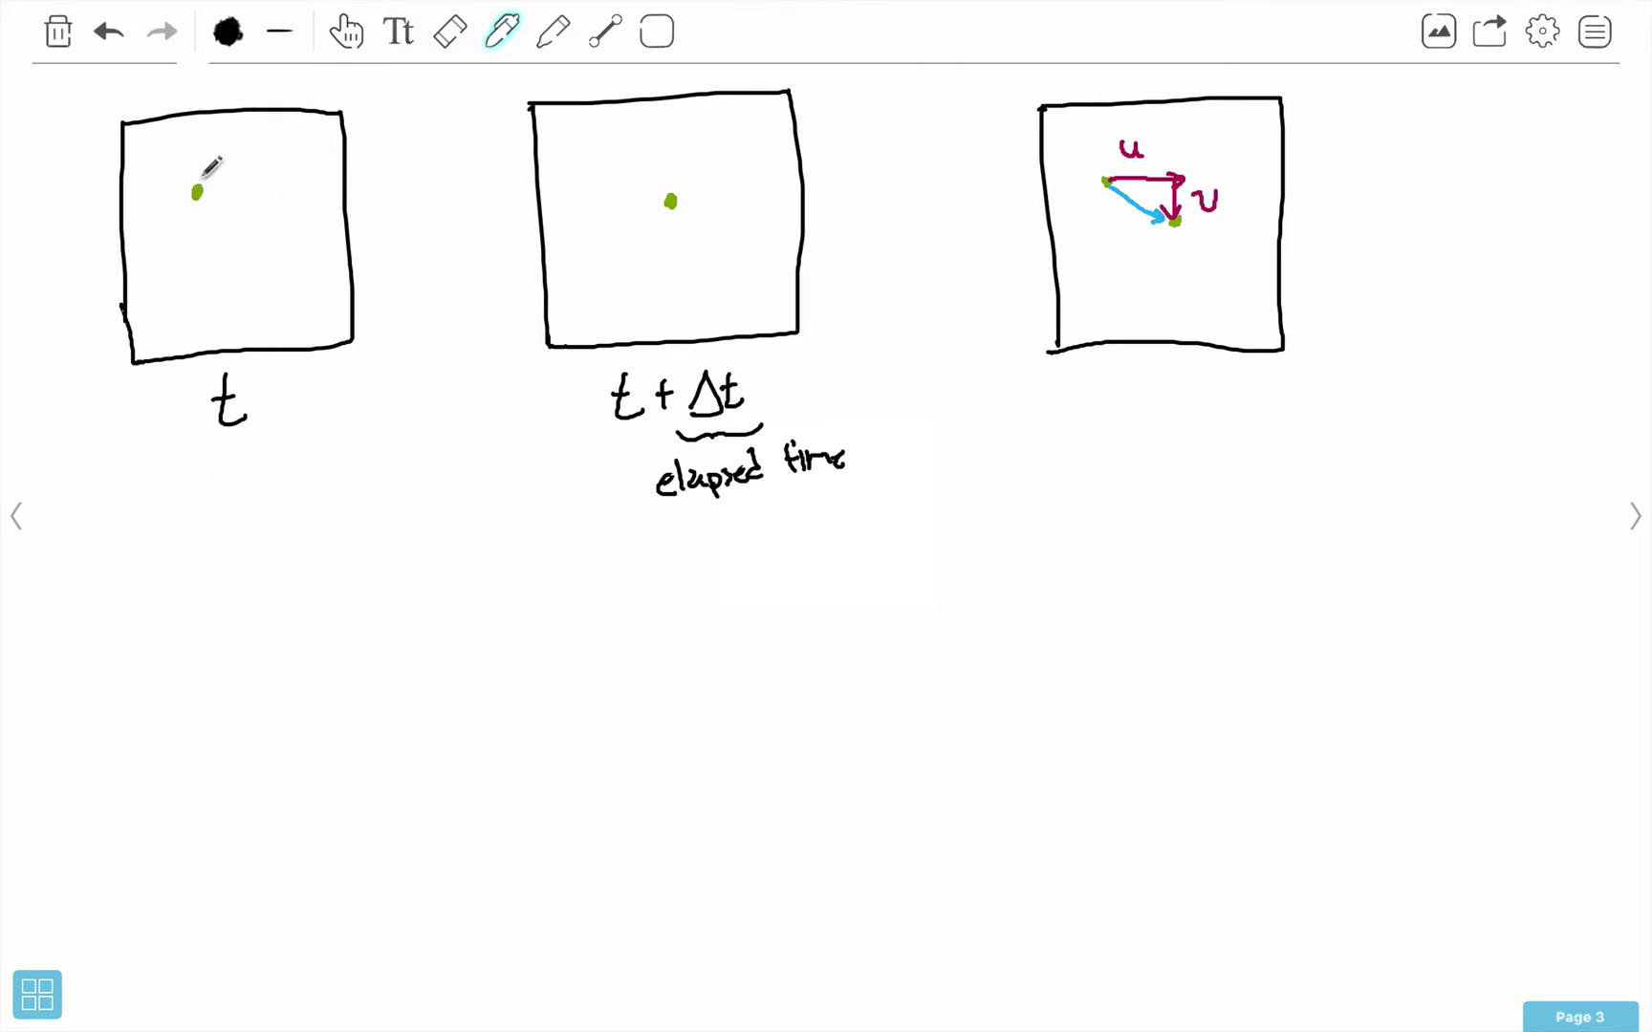
# Step: Handwrite I(x,y,t) beneath the first frame and begin the (x,y) label beside its green dot
pyautogui.moveTo(176, 587)
pyautogui.mouseDown()
pyautogui.moveTo(174, 642)
pyautogui.moveTo(195, 642)
pyautogui.moveTo(198, 590)
pyautogui.moveTo(250, 663)
pyautogui.mouseUp()
pyautogui.moveTo(252, 598)
pyautogui.mouseDown()
pyautogui.moveTo(282, 620)
pyautogui.moveTo(255, 619)
pyautogui.moveTo(341, 599)
pyautogui.moveTo(330, 639)
pyautogui.mouseUp()
pyautogui.moveTo(341, 600)
pyautogui.mouseDown()
pyautogui.moveTo(326, 651)
pyautogui.moveTo(360, 648)
pyautogui.mouseUp()
pyautogui.moveTo(387, 586)
pyautogui.mouseDown()
pyautogui.moveTo(395, 624)
pyautogui.moveTo(397, 601)
pyautogui.mouseUp()
pyautogui.moveTo(399, 562); pyautogui.dragTo(404, 662)
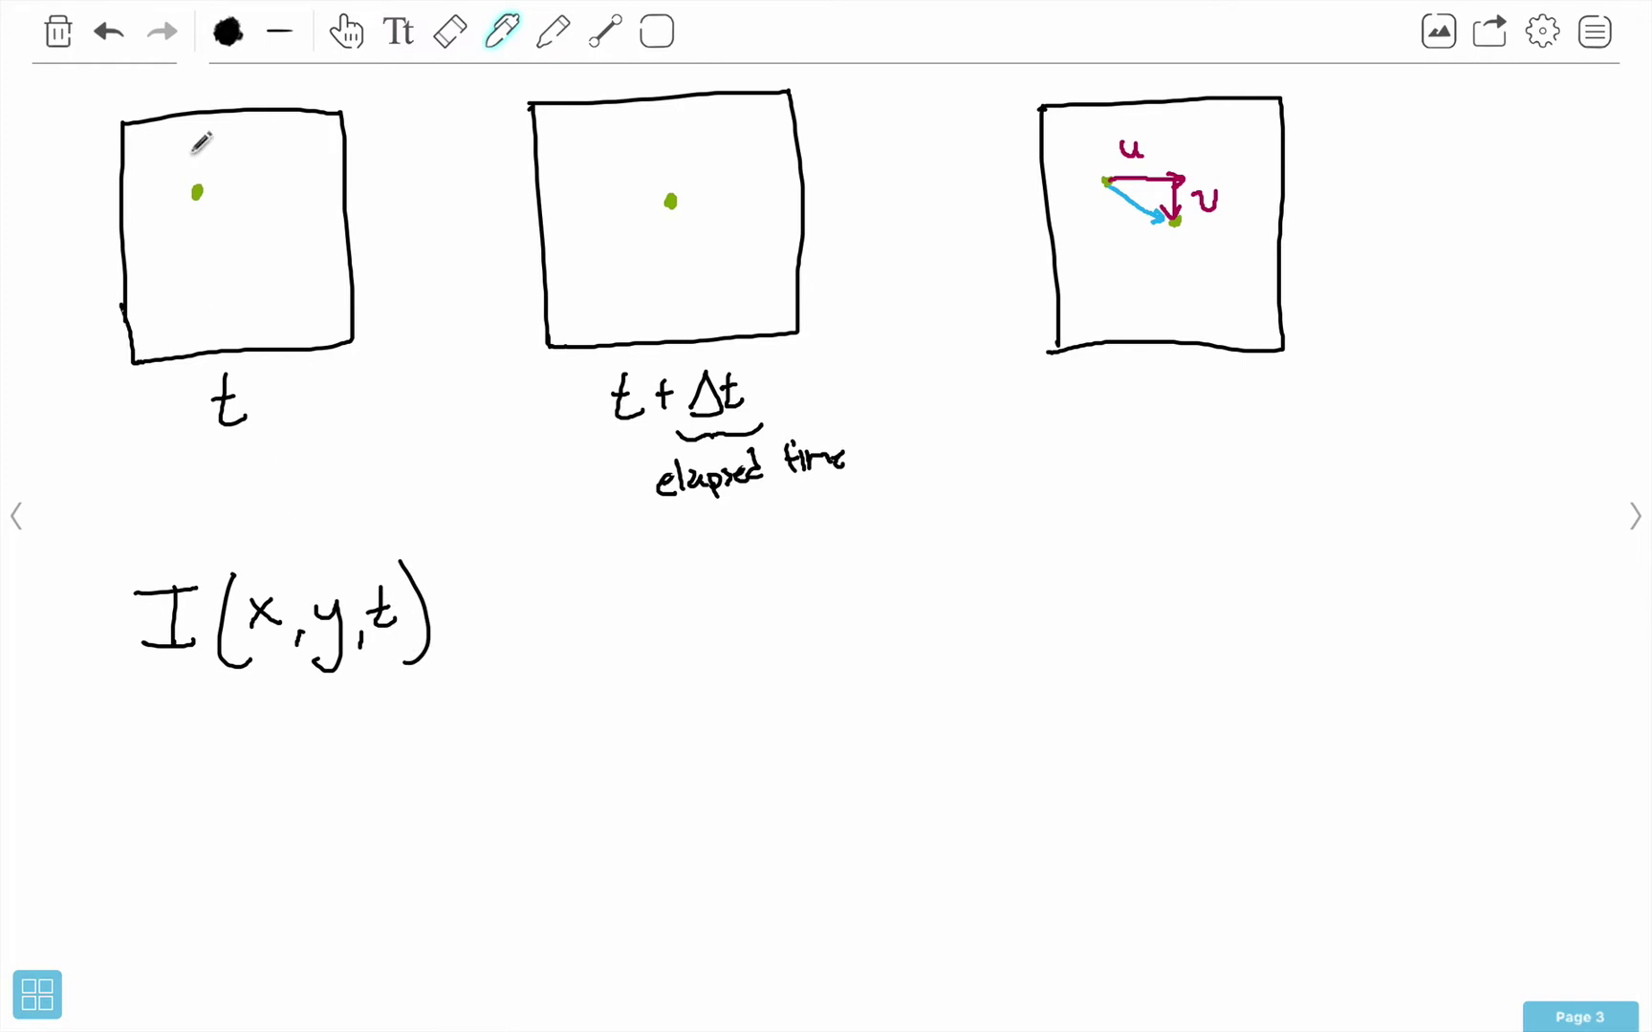
pyautogui.moveTo(188, 149)
pyautogui.mouseDown()
pyautogui.moveTo(254, 168)
pyautogui.moveTo(177, 173)
pyautogui.mouseUp()
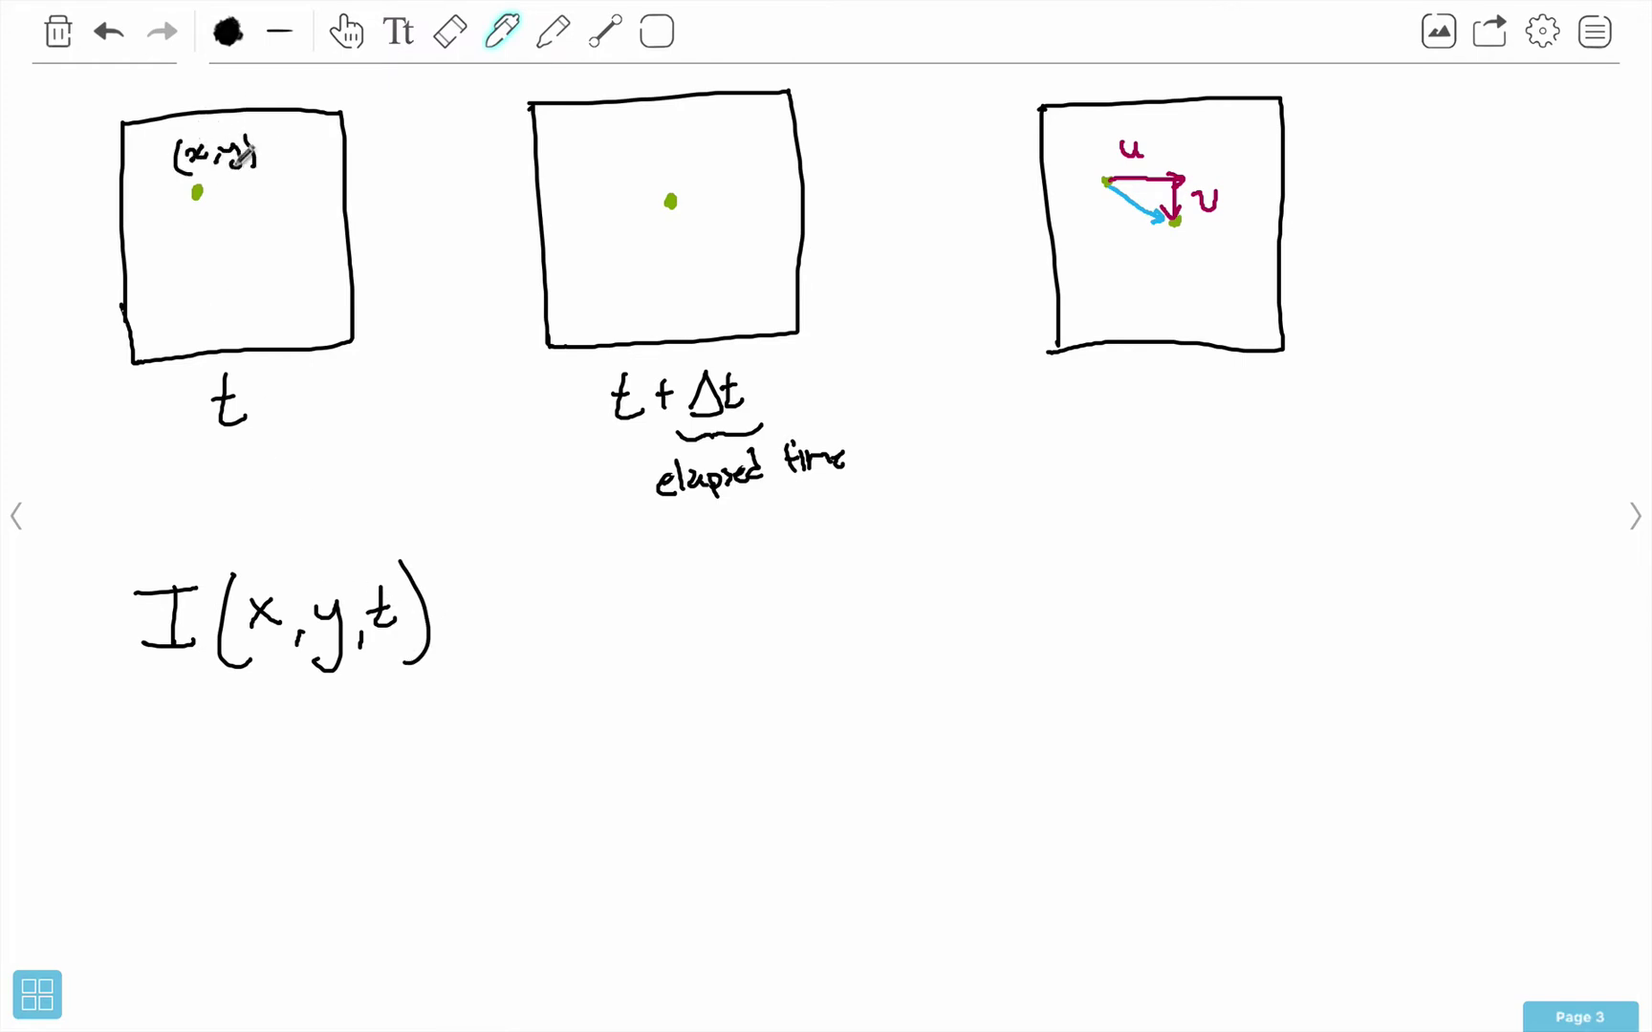